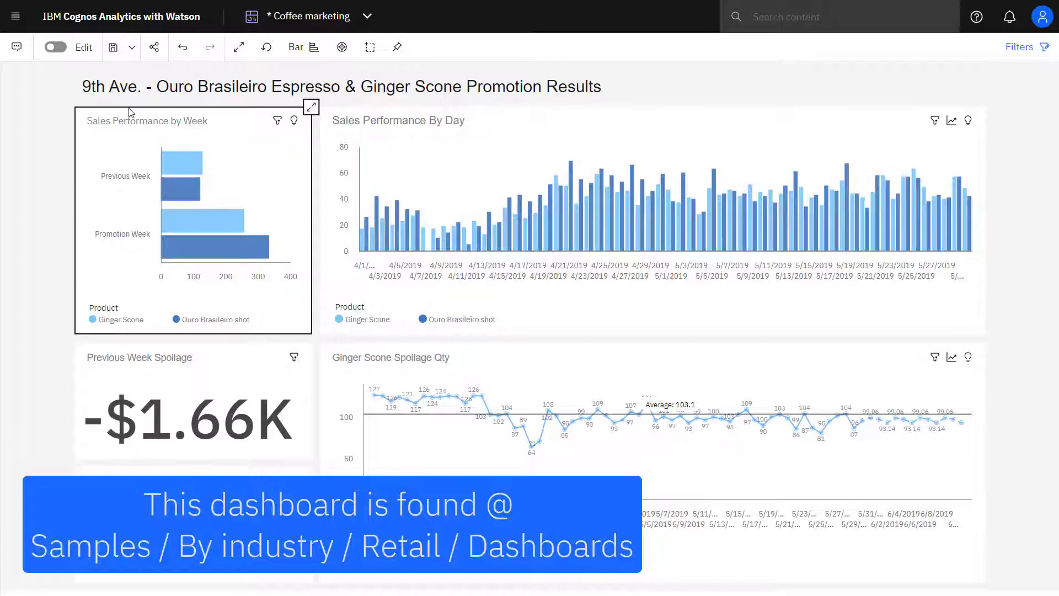
Step: Choose Email sharing and bring the attached dashboard snapshot into the Modify your image editor
{"action": "left_click", "coordinate": [154, 47]}
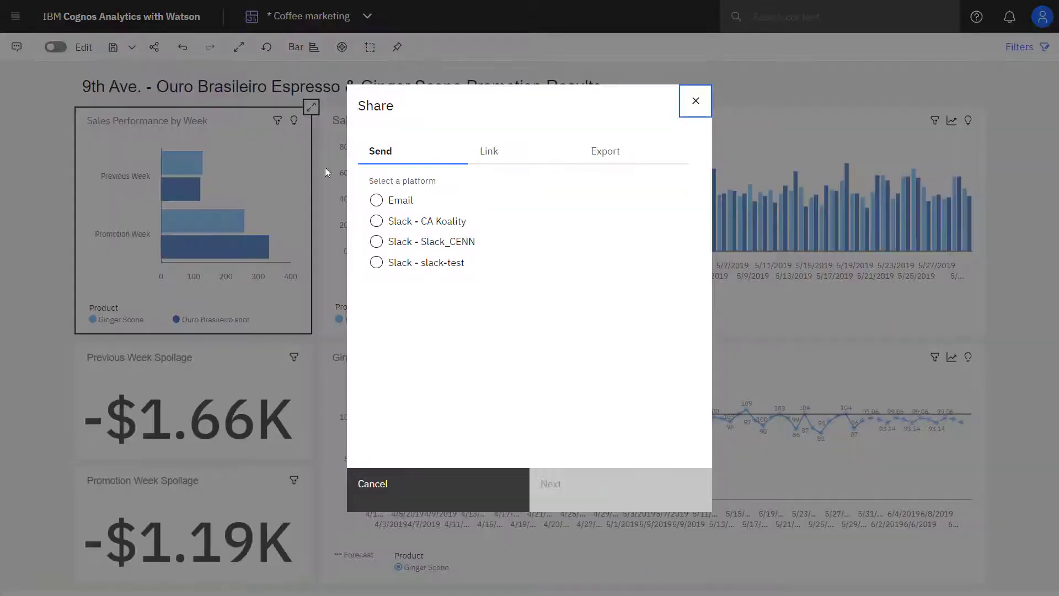
{"action": "left_click", "coordinate": [377, 200]}
{"action": "left_click", "coordinate": [584, 497]}
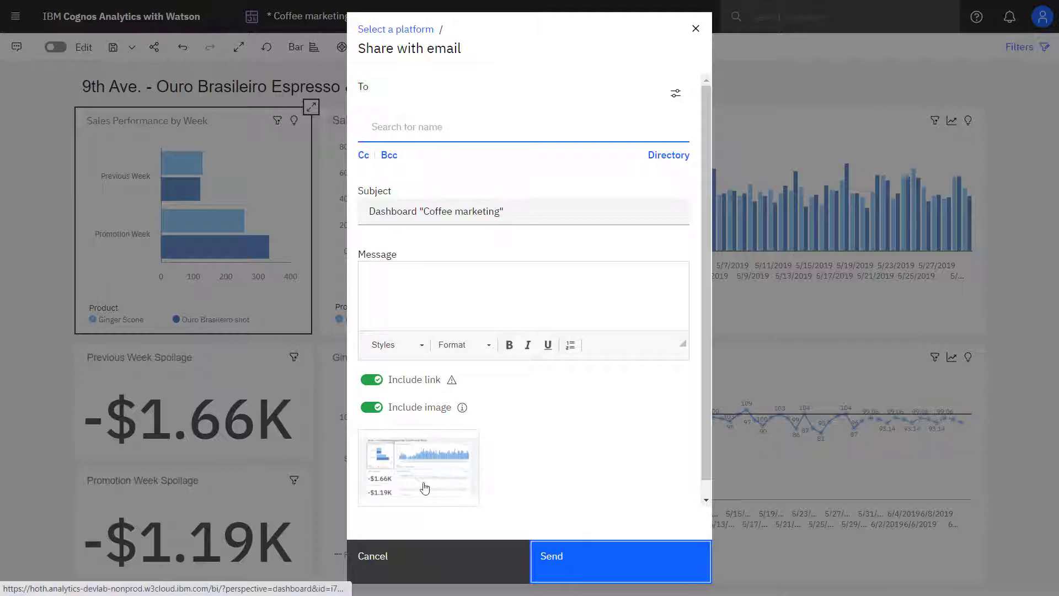
{"action": "left_click", "coordinate": [382, 453]}
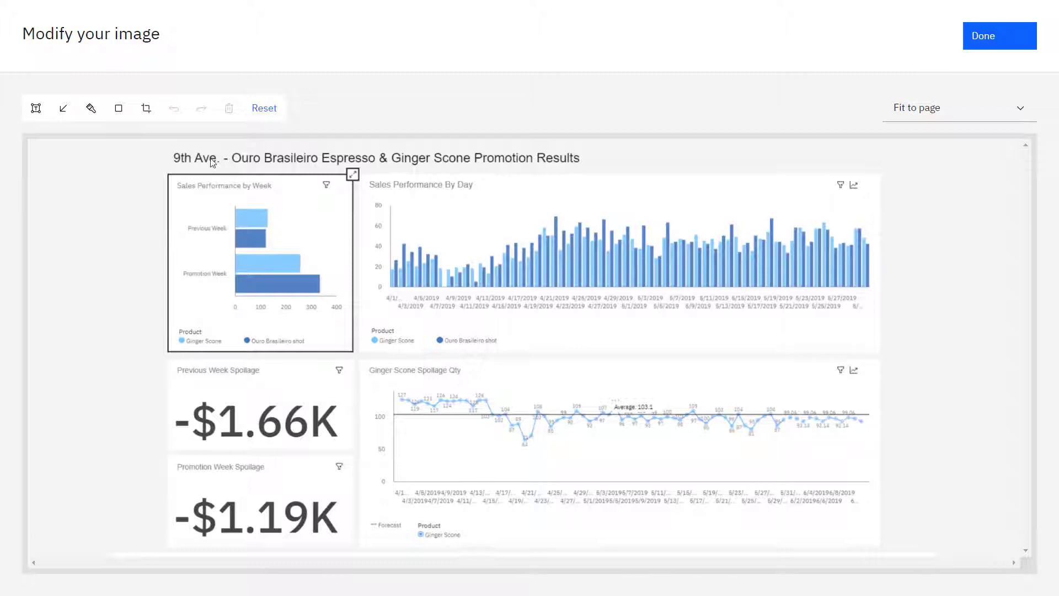
Step: Crop the snapshot to keep only the Sales Performance by Week chart
{"action": "left_click", "coordinate": [146, 108]}
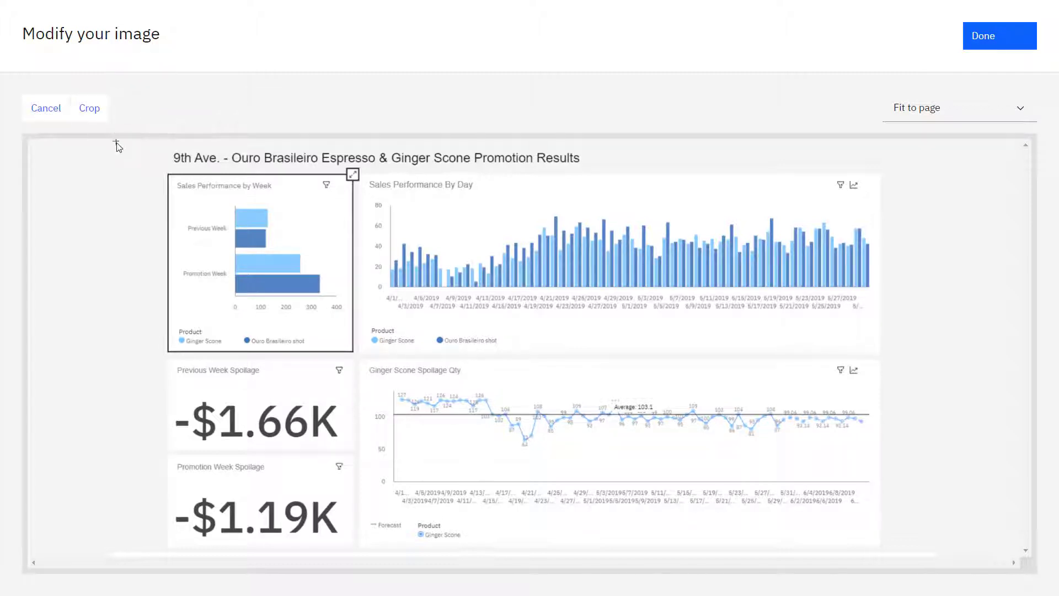
{"action": "left_click_drag", "start_coordinate": [154, 166], "coordinate": [366, 363]}
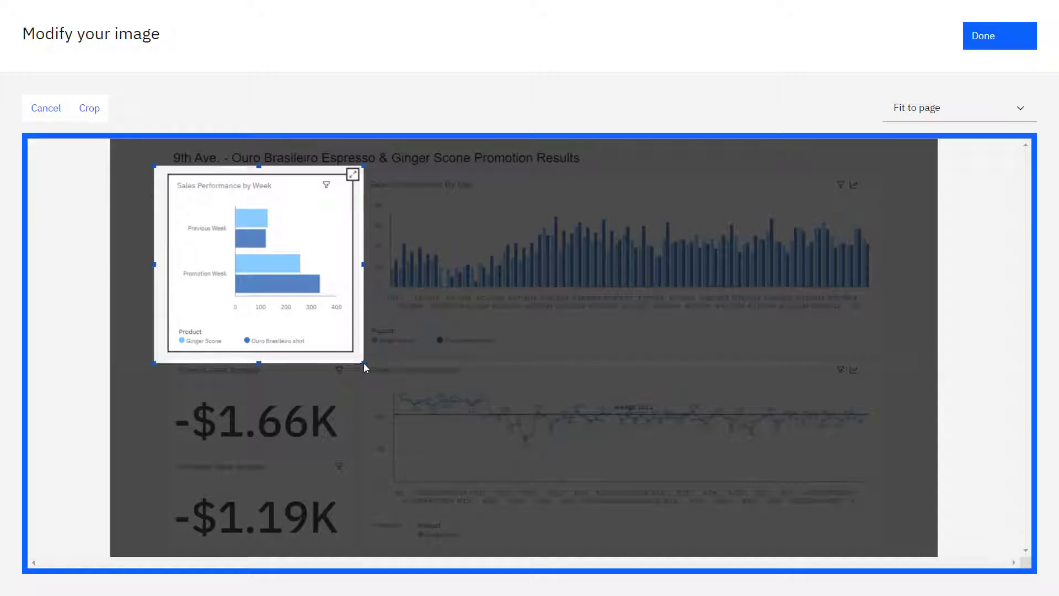
{"action": "left_click", "coordinate": [89, 108]}
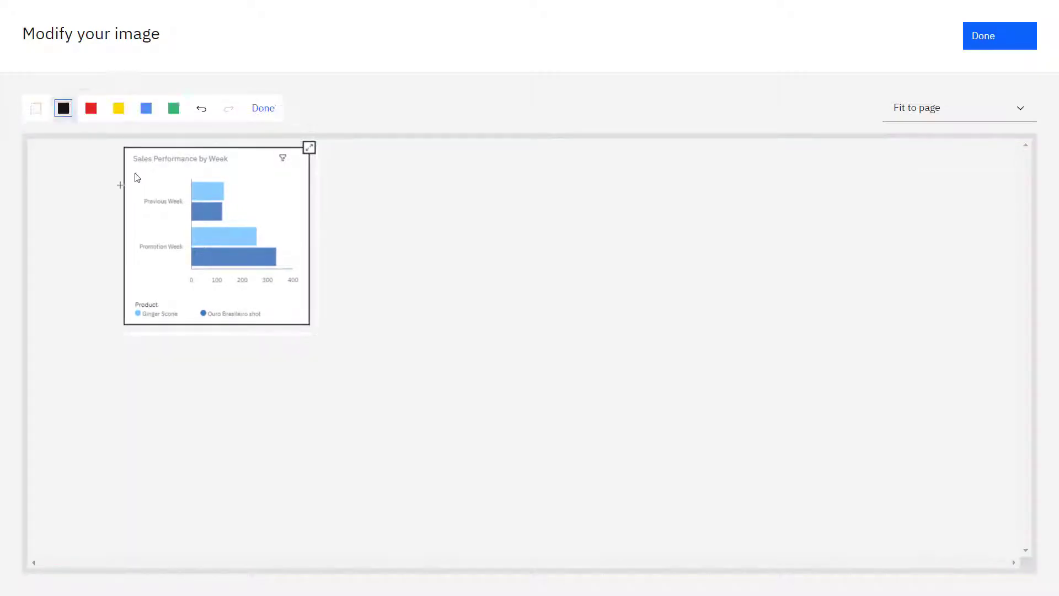
Step: Add an arrow onto the Promotion Week bars and a 'Great job team' note below, then finish editing
{"action": "left_click_drag", "start_coordinate": [270, 195], "coordinate": [269, 241]}
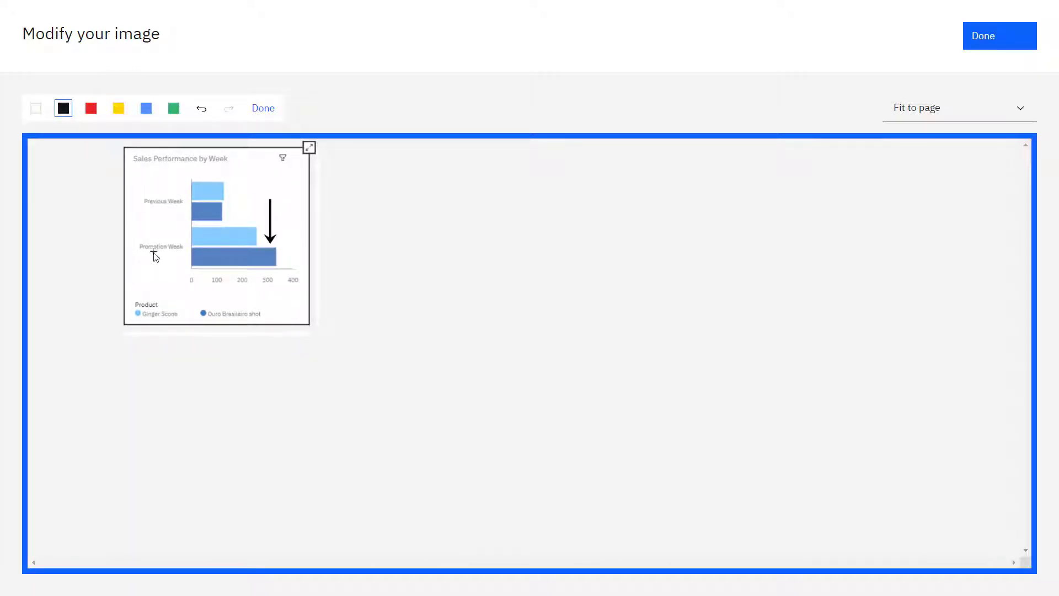
{"action": "left_click", "coordinate": [264, 108]}
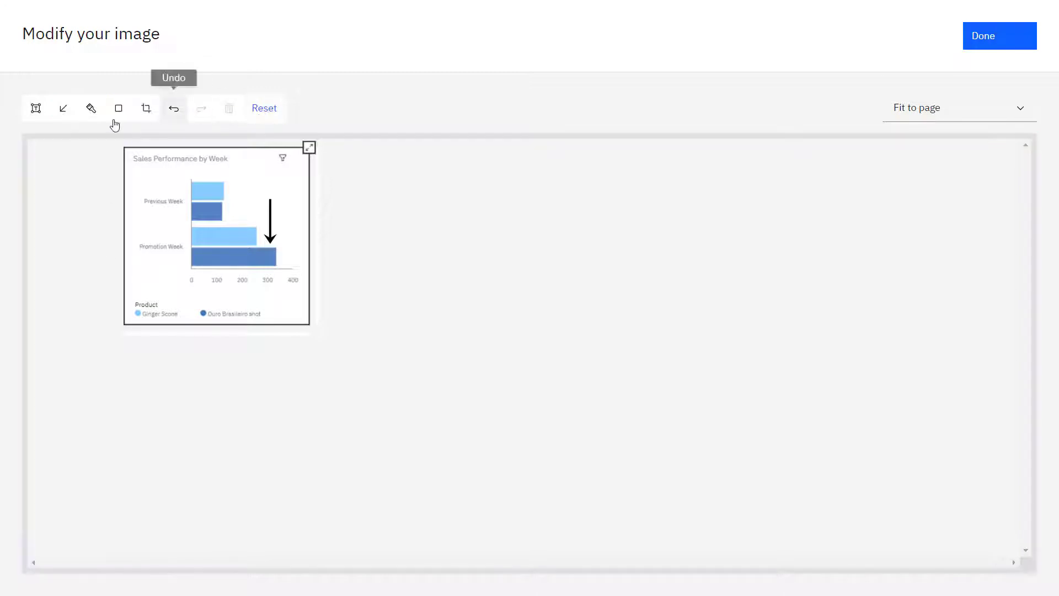
{"action": "left_click", "coordinate": [38, 113]}
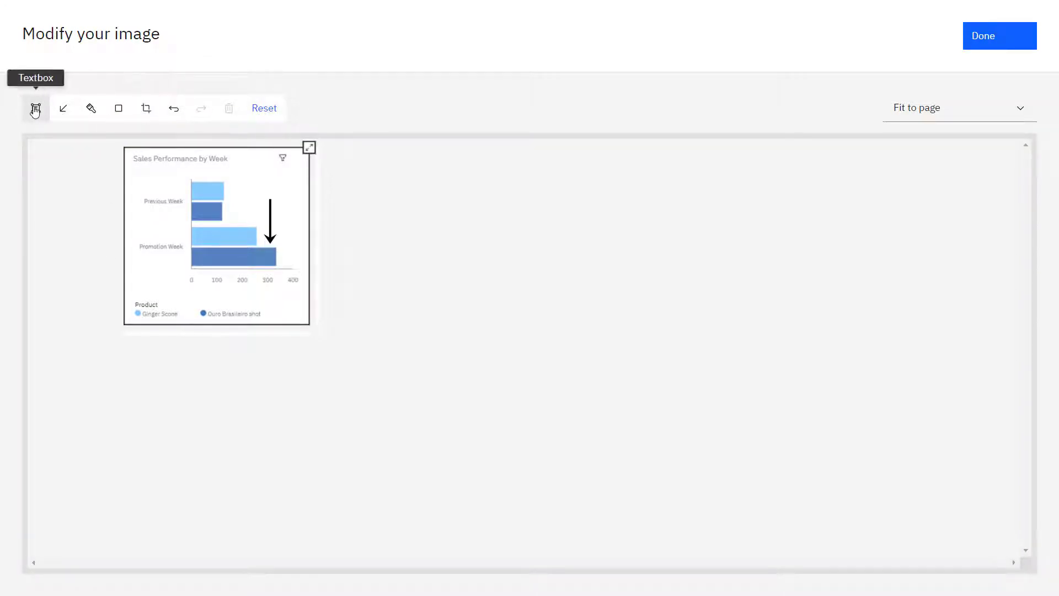
{"action": "left_click", "coordinate": [145, 290]}
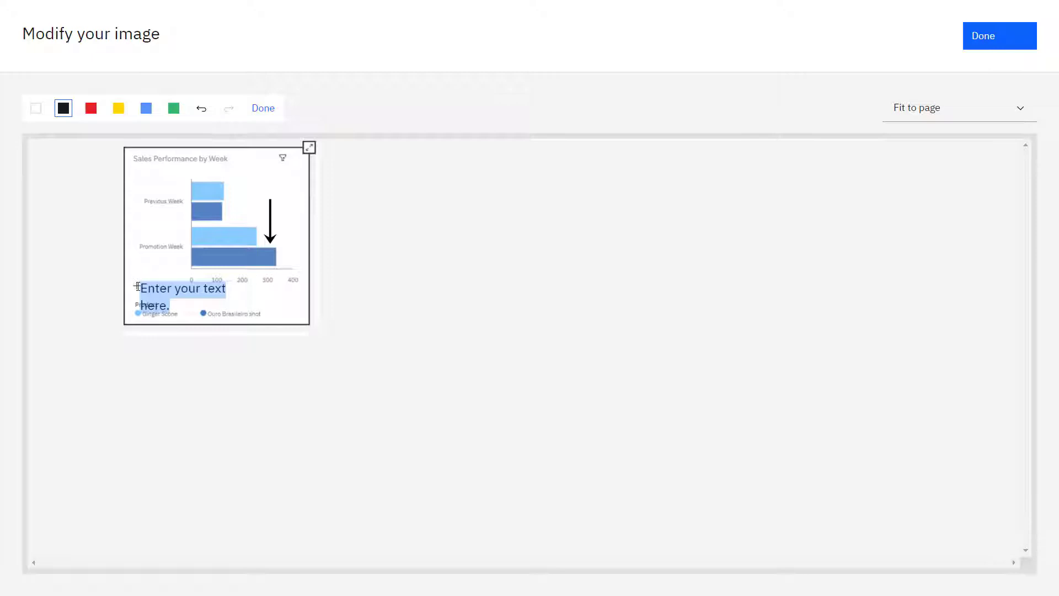
{"action": "type", "text": "Great job team"}
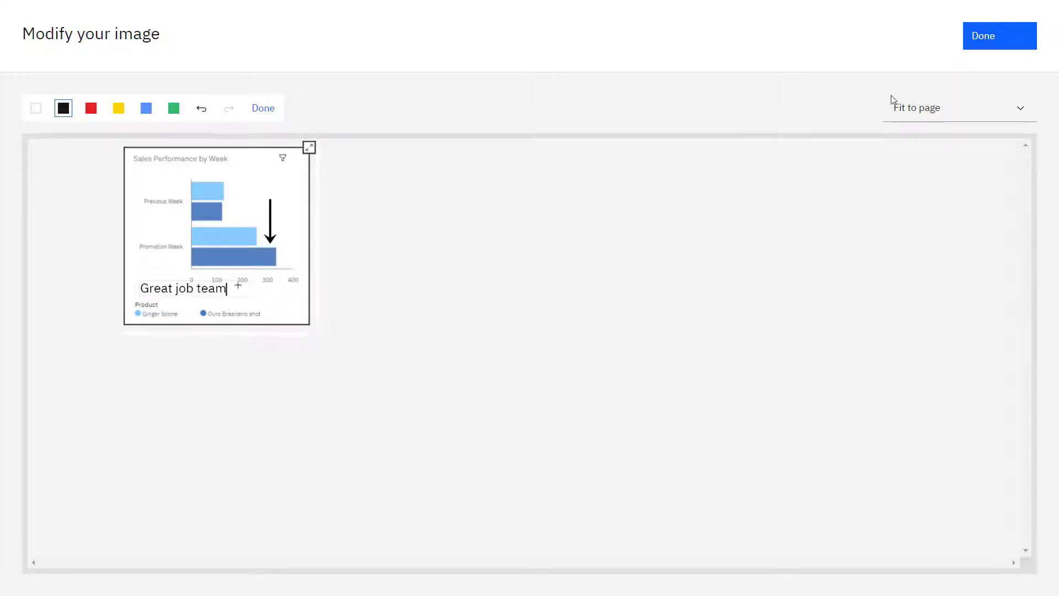
{"action": "left_click", "coordinate": [992, 36]}
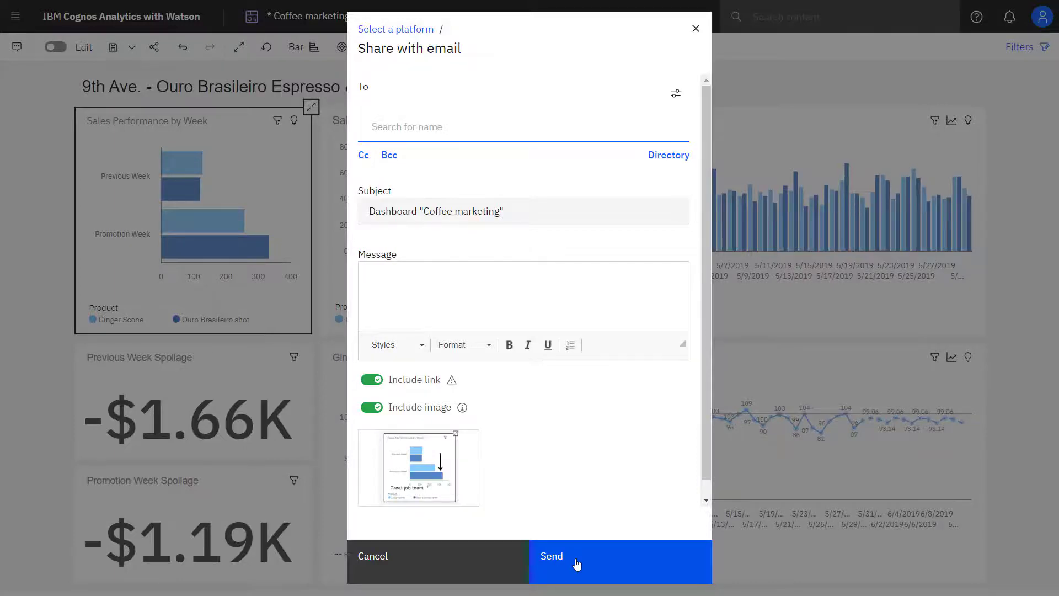
Step: Send the email carrying the cropped, annotated weekly chart image
{"action": "left_click", "coordinate": [576, 563]}
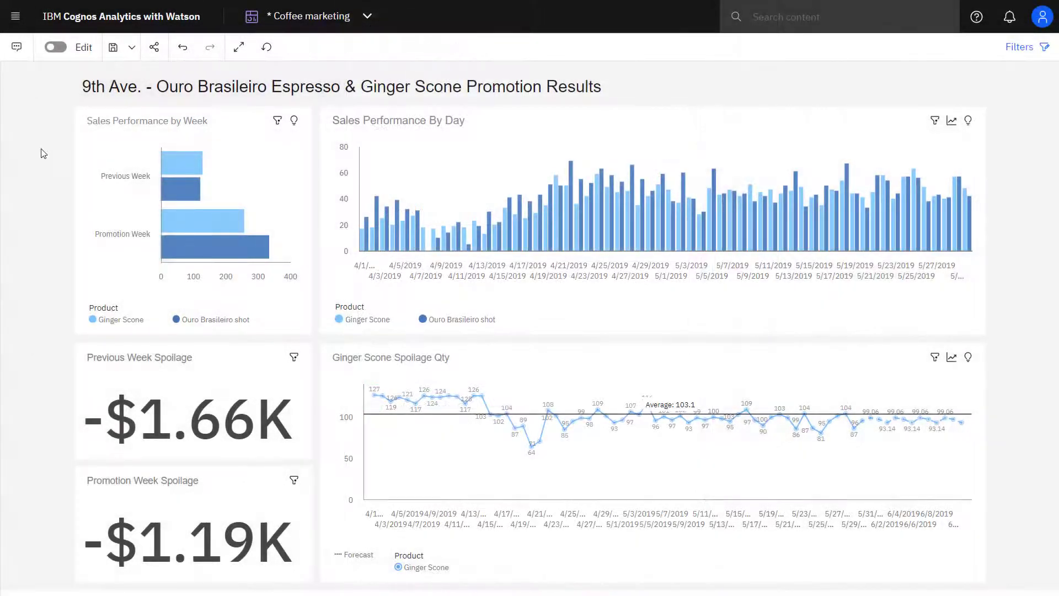
Step: Share the dashboard to the Slack - CA Koality platform with its link and image
{"action": "left_click", "coordinate": [154, 48]}
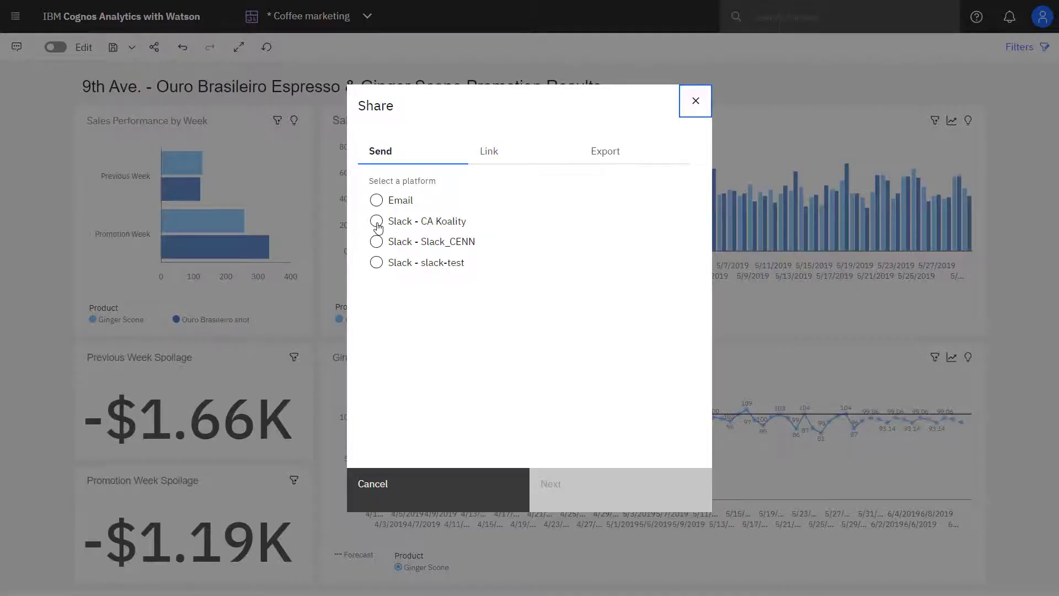
{"action": "left_click", "coordinate": [376, 220]}
{"action": "left_click", "coordinate": [575, 496]}
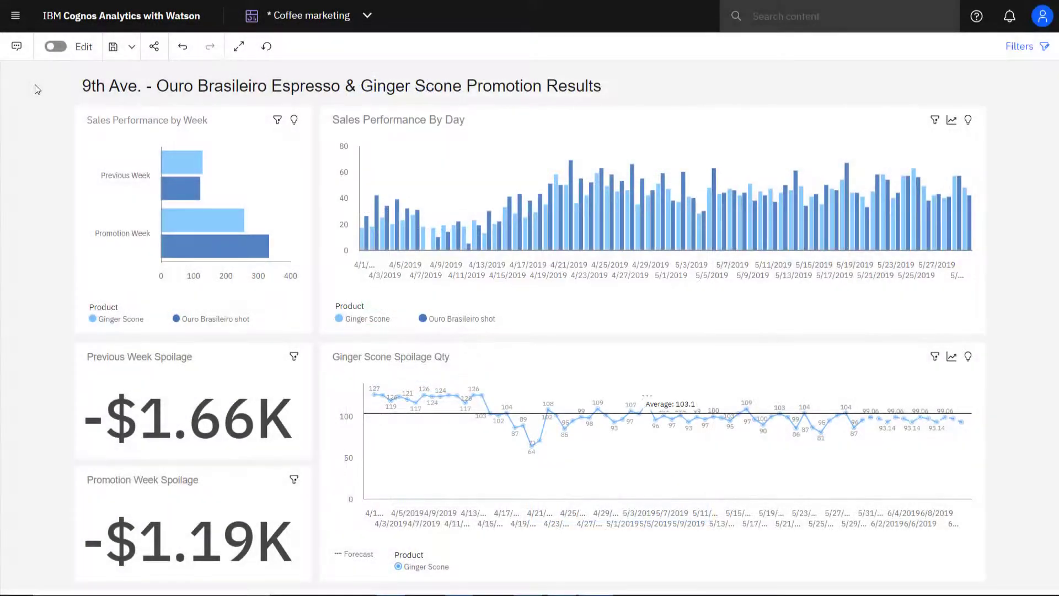
{"action": "left_click", "coordinate": [154, 47]}
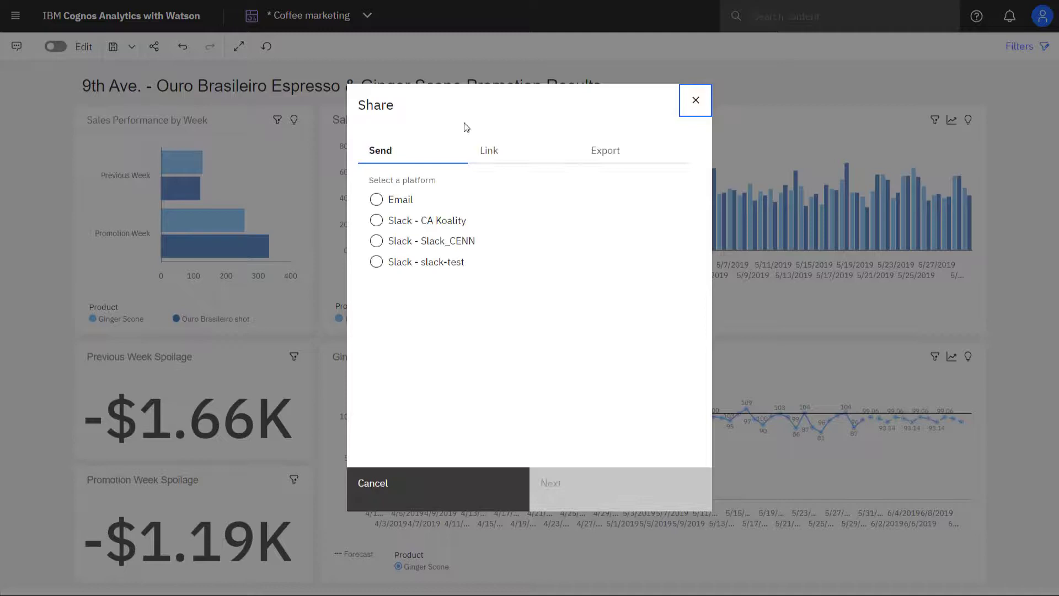
{"action": "left_click", "coordinate": [488, 149]}
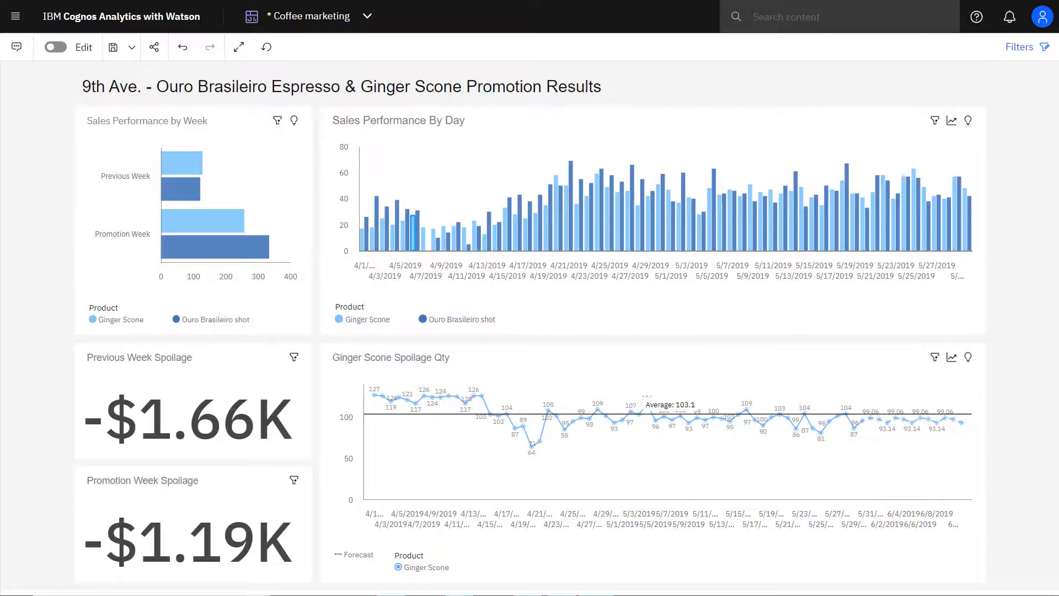
{"action": "left_click", "coordinate": [155, 48]}
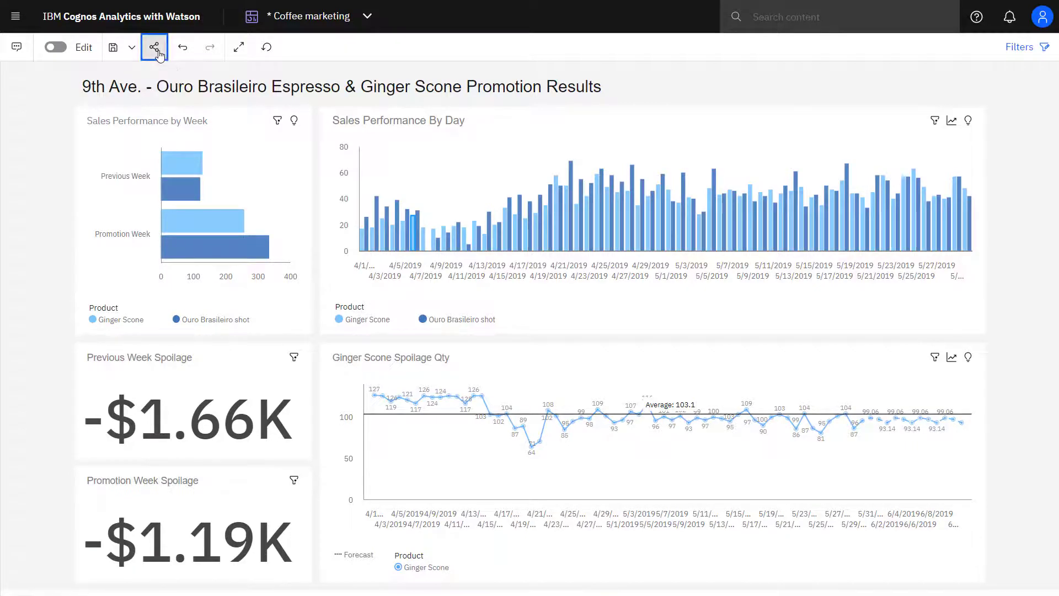
{"action": "left_click", "coordinate": [636, 151]}
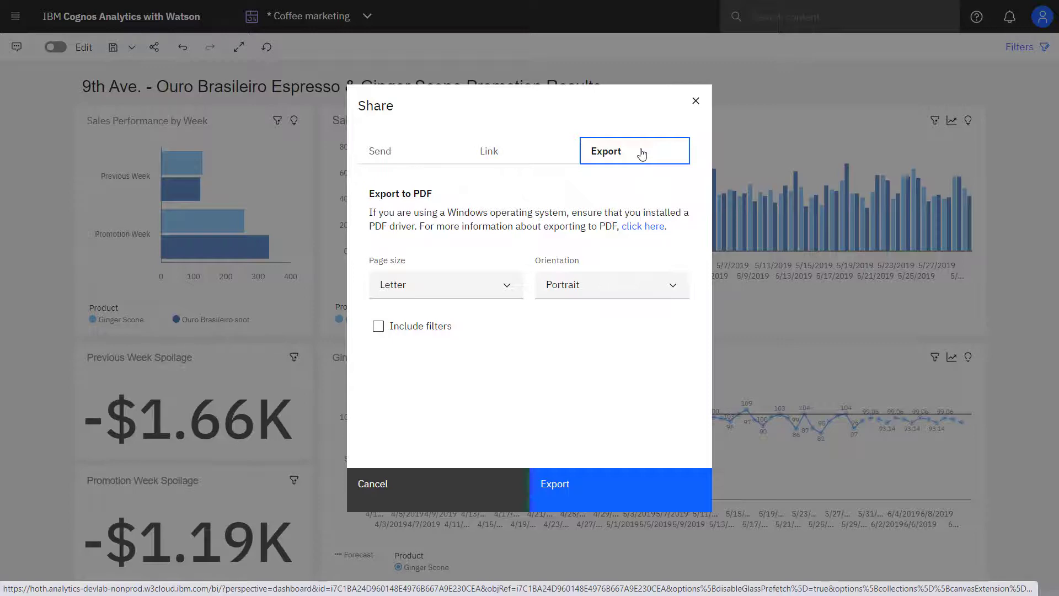
{"action": "left_click", "coordinate": [696, 100]}
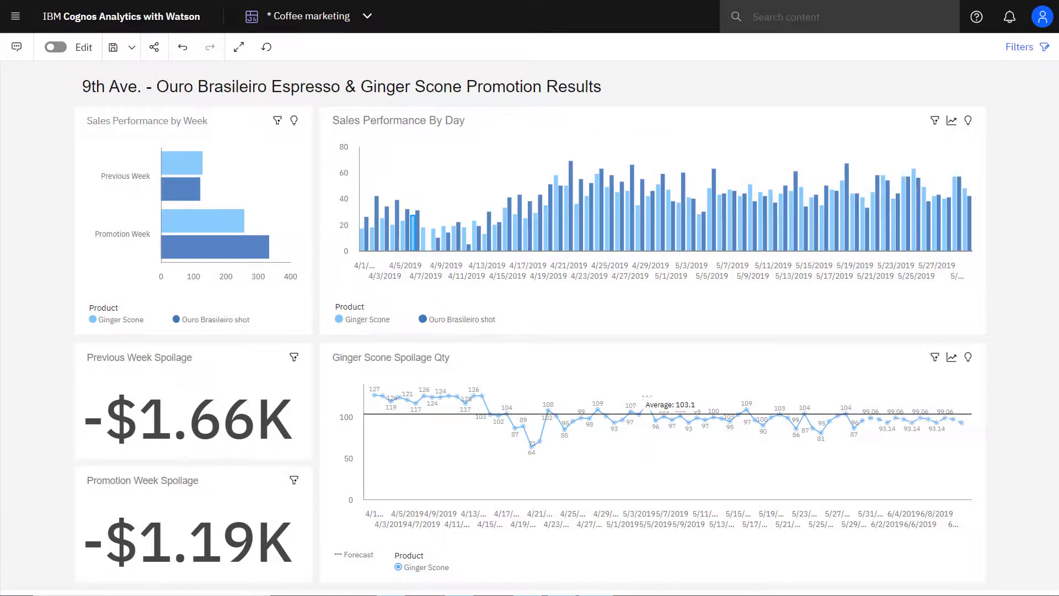